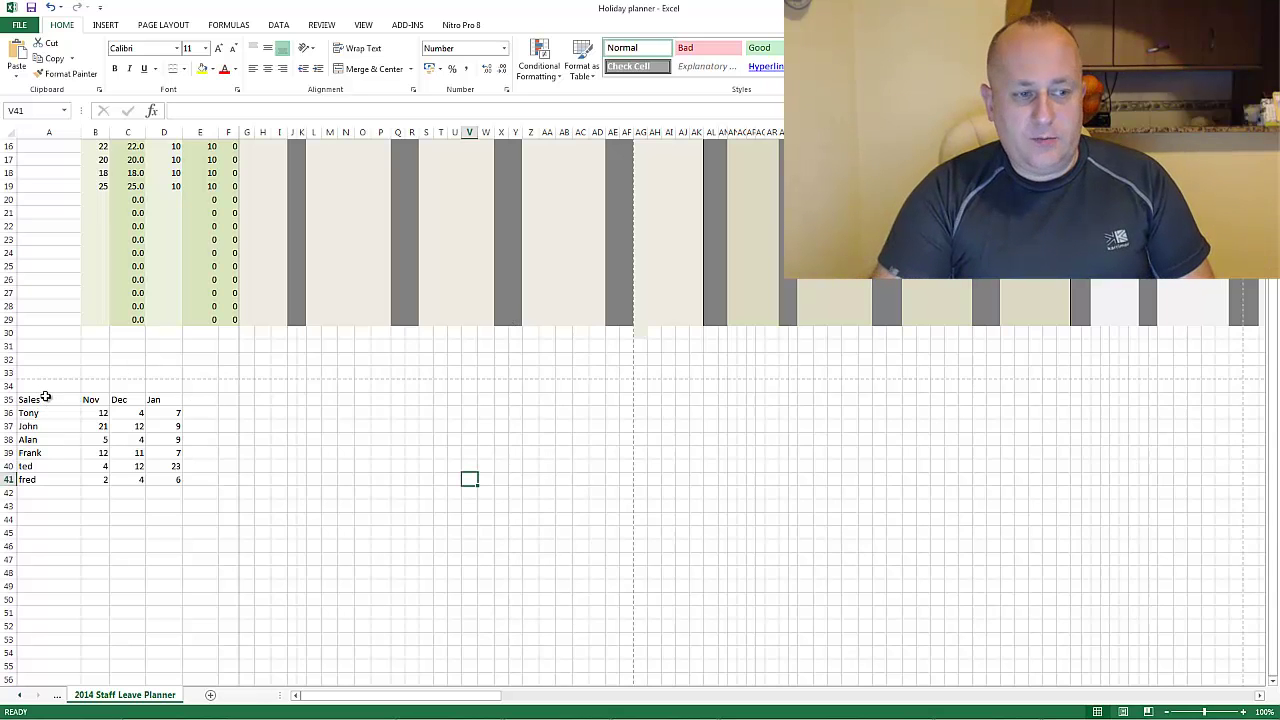
# Try selecting the names, month headings and figures, then select the whole A35:D41 table.
pyautogui.click(44, 400)
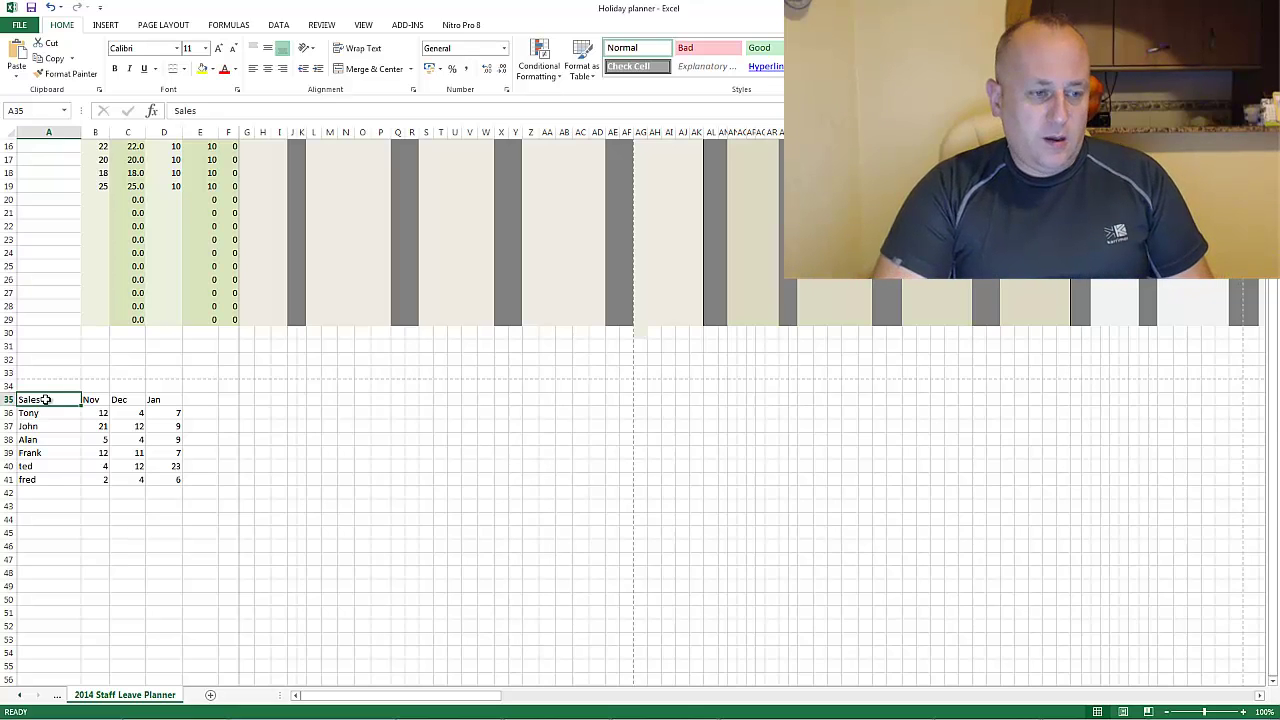
pyautogui.moveTo(53, 412); pyautogui.dragTo(55, 479)
pyautogui.moveTo(92, 401); pyautogui.dragTo(175, 401)
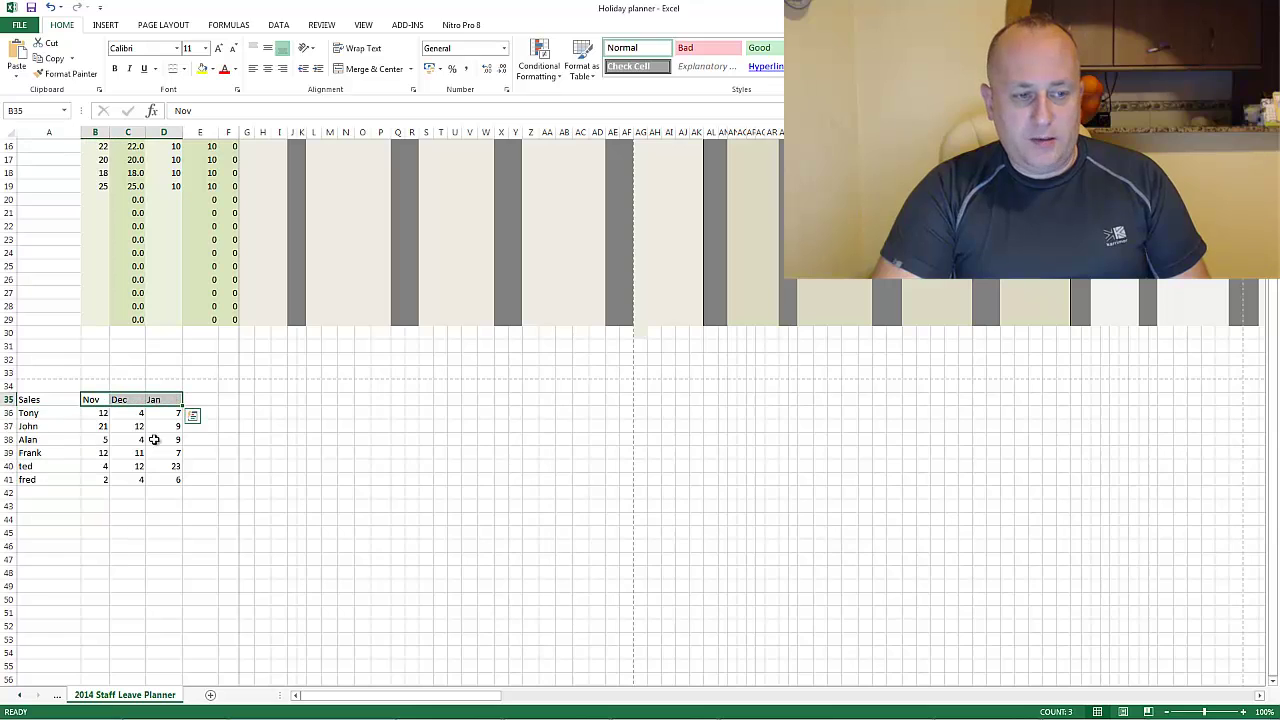
pyautogui.moveTo(97, 413); pyautogui.dragTo(172, 481)
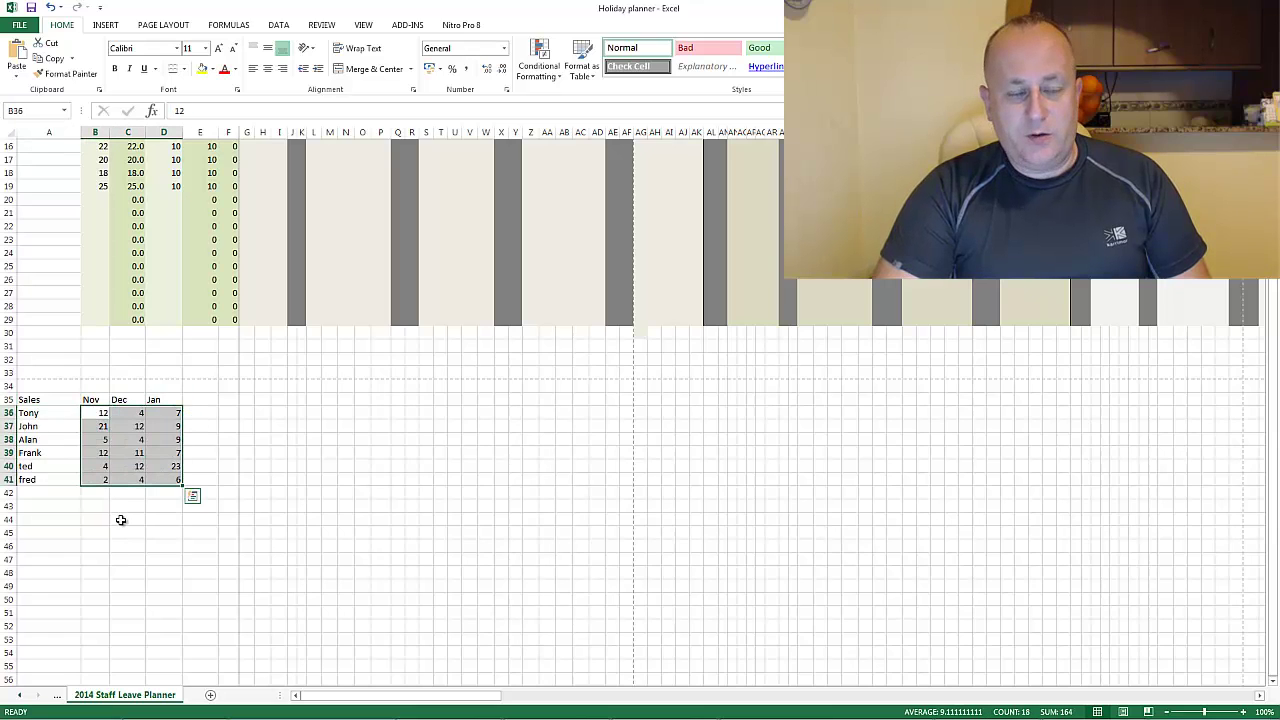
pyautogui.moveTo(49, 403); pyautogui.dragTo(174, 480)
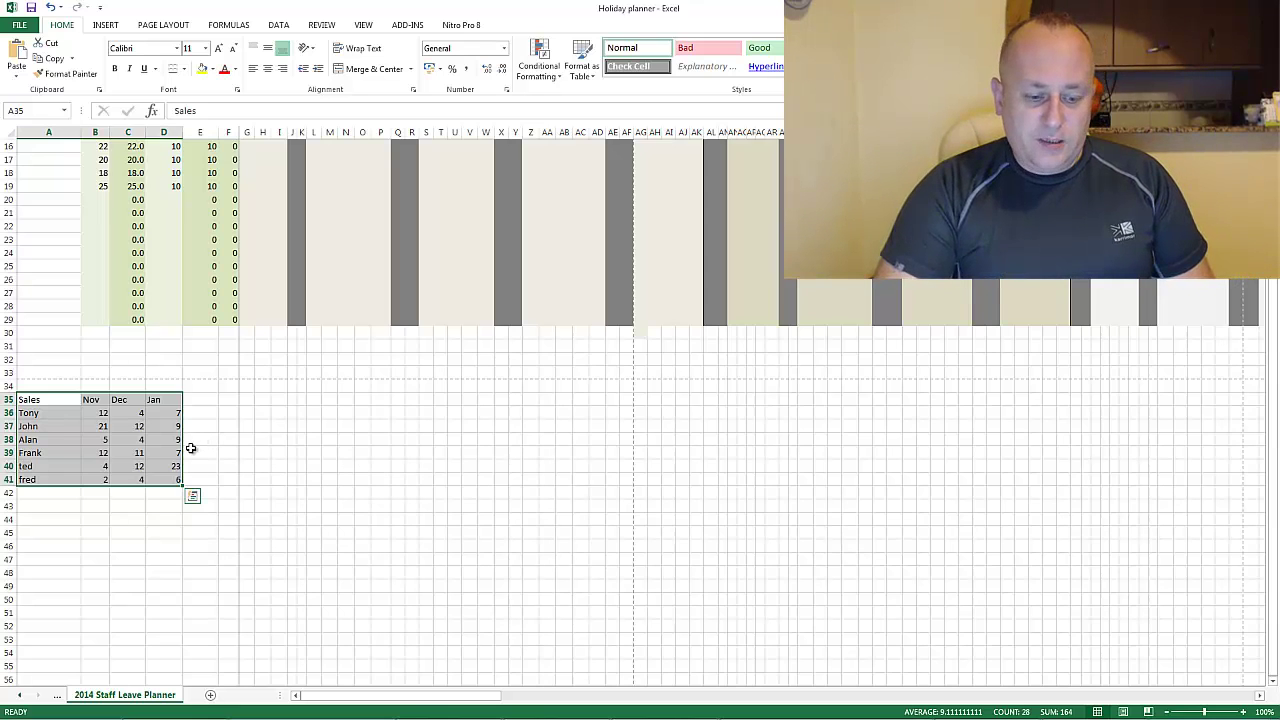
# Select A35:D41 and chart it as a clustered column chart on new sheet Chart5.
pyautogui.click(45, 401)
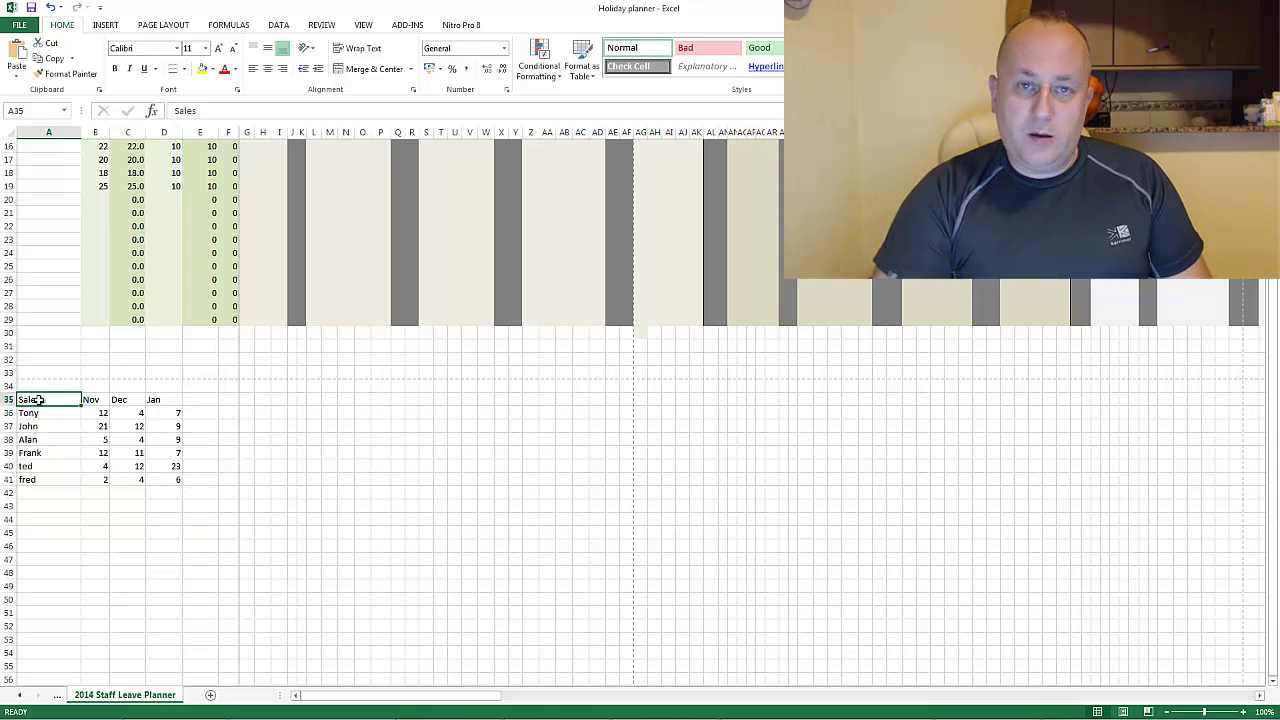
pyautogui.moveTo(42, 399); pyautogui.dragTo(176, 483)
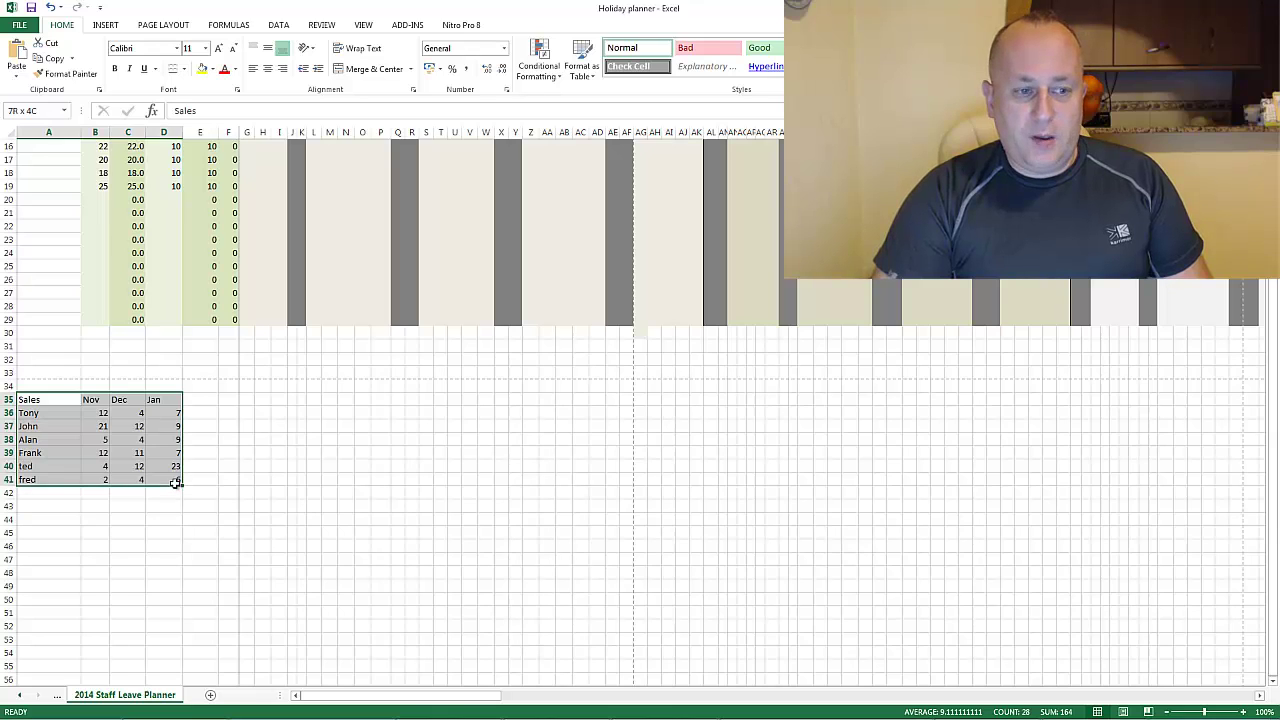
pyautogui.moveTo(176, 483); pyautogui.dragTo(184, 481)
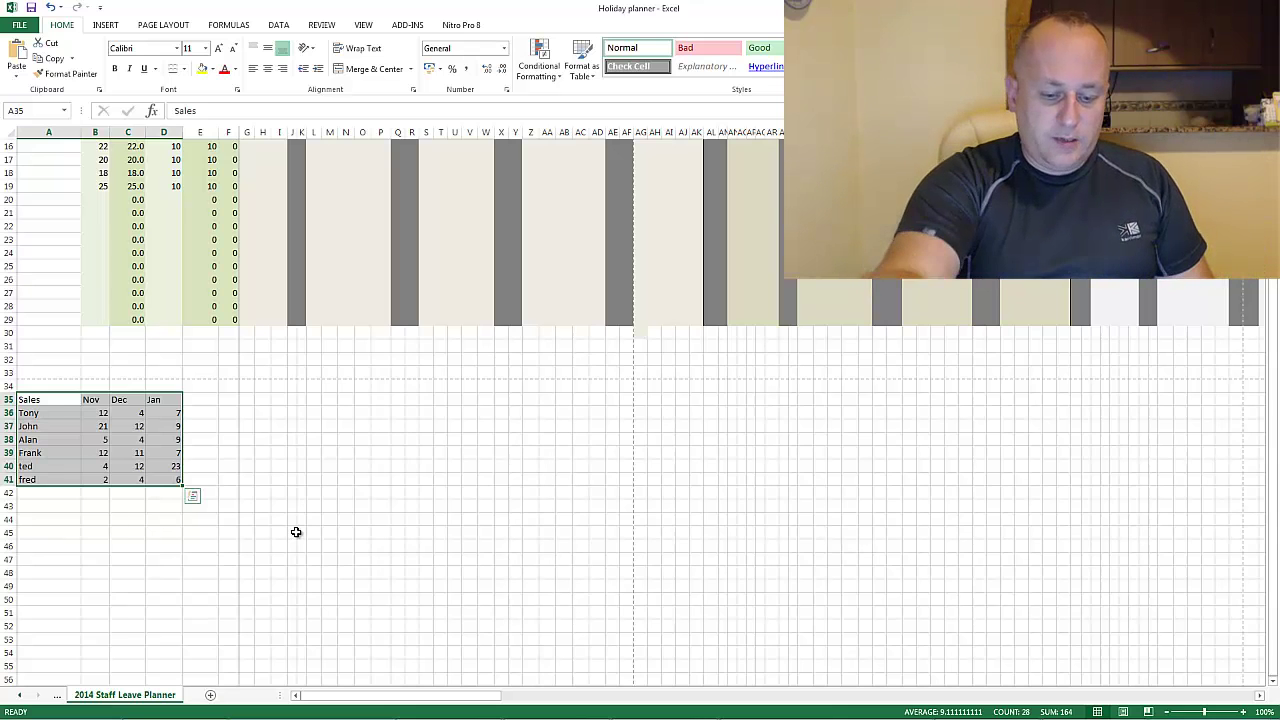
pyautogui.hotkey('alt', 'F1')
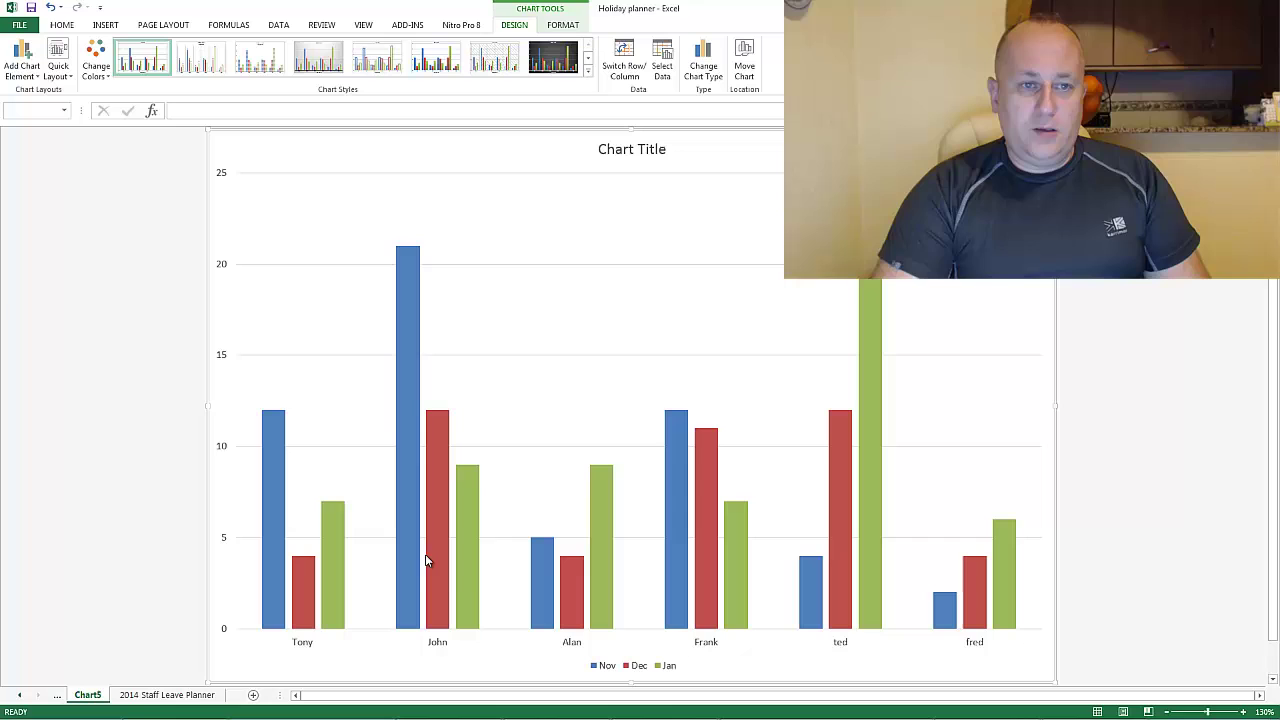
# Try chart style 2, then apply the last dark style with value labels to the Chart5 chart.
pyautogui.click(202, 64)
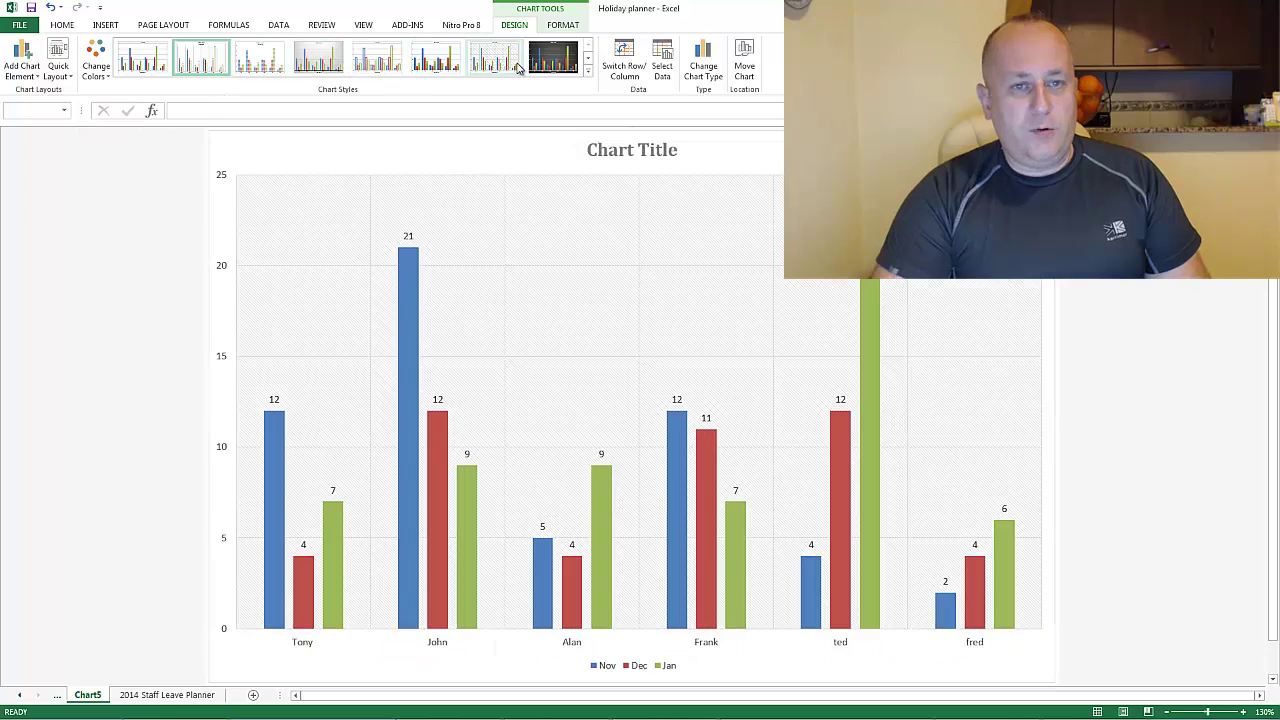
pyautogui.click(495, 58)
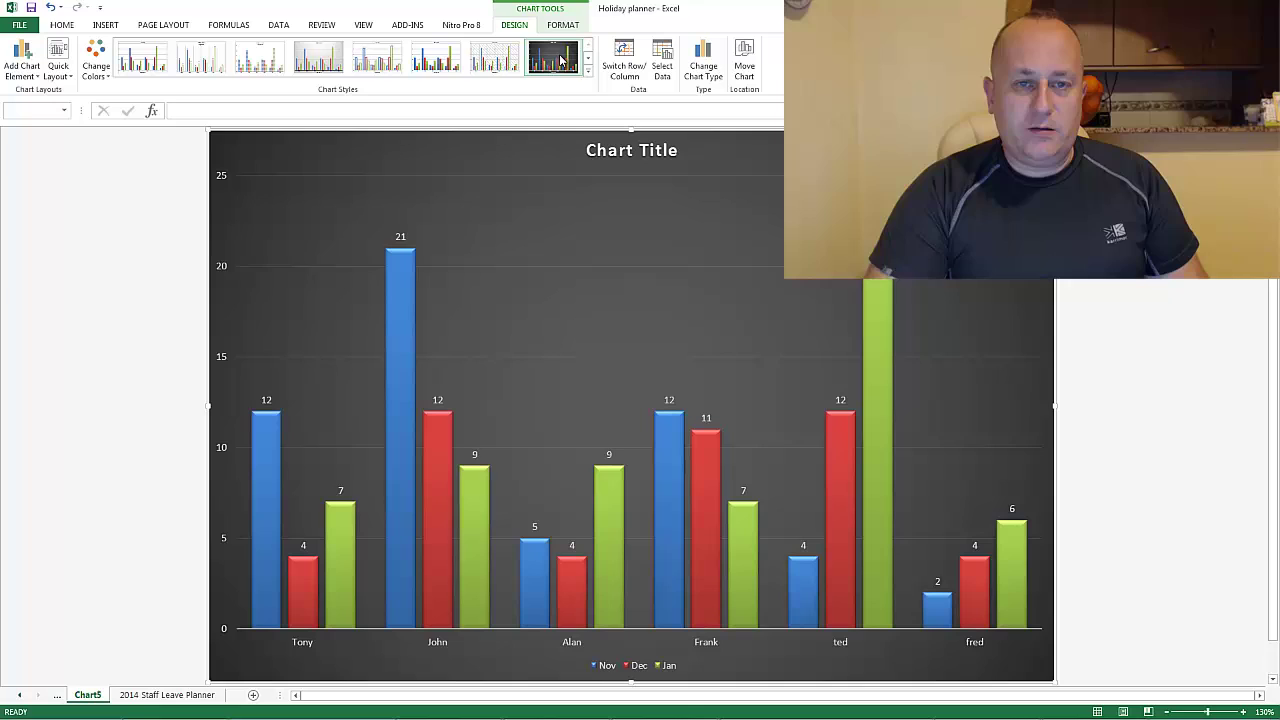
pyautogui.click(558, 58)
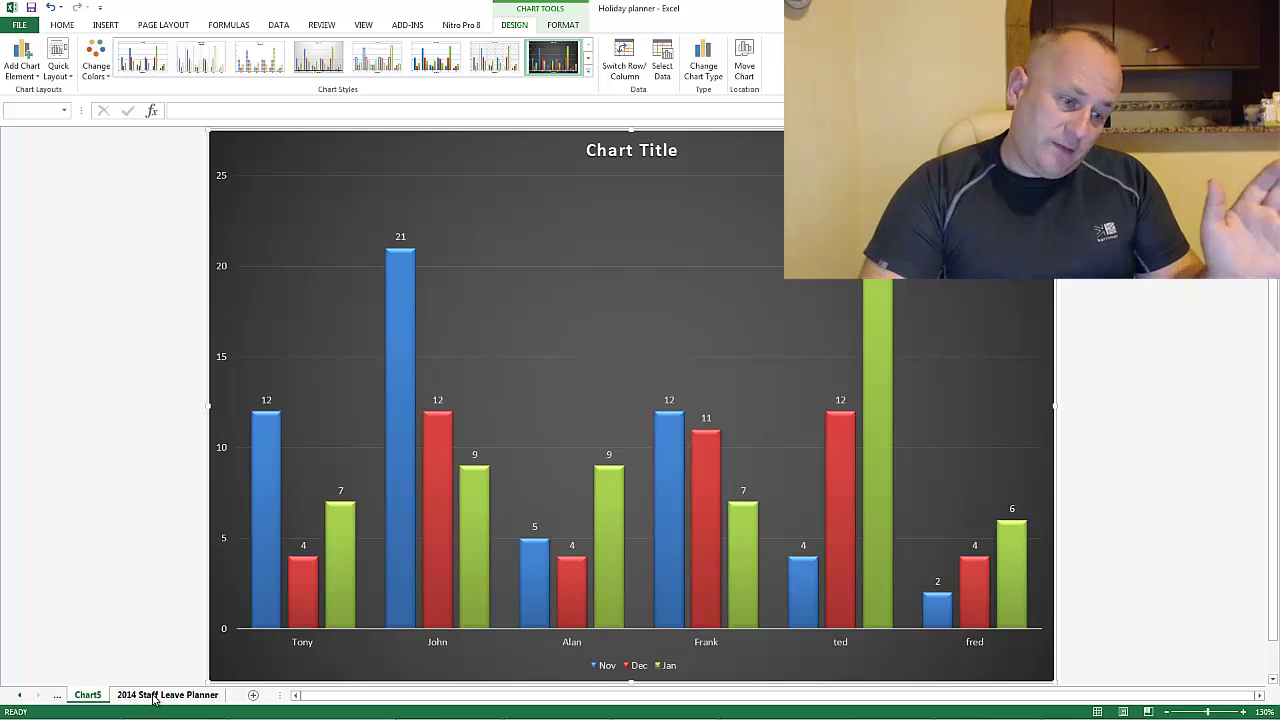
# On the 2014 Staff Leave Planner sheet, select A35:D41 and embed a column chart with Alt+F1.
pyautogui.click(155, 697)
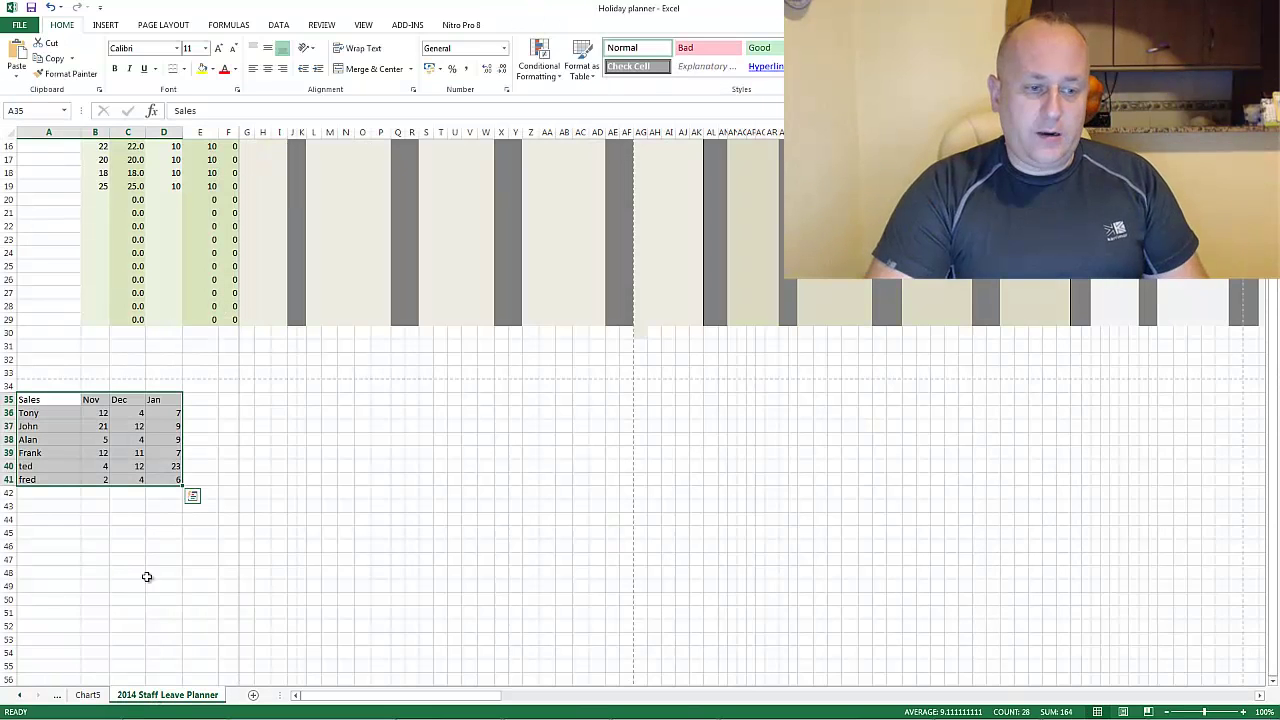
pyautogui.click(206, 413)
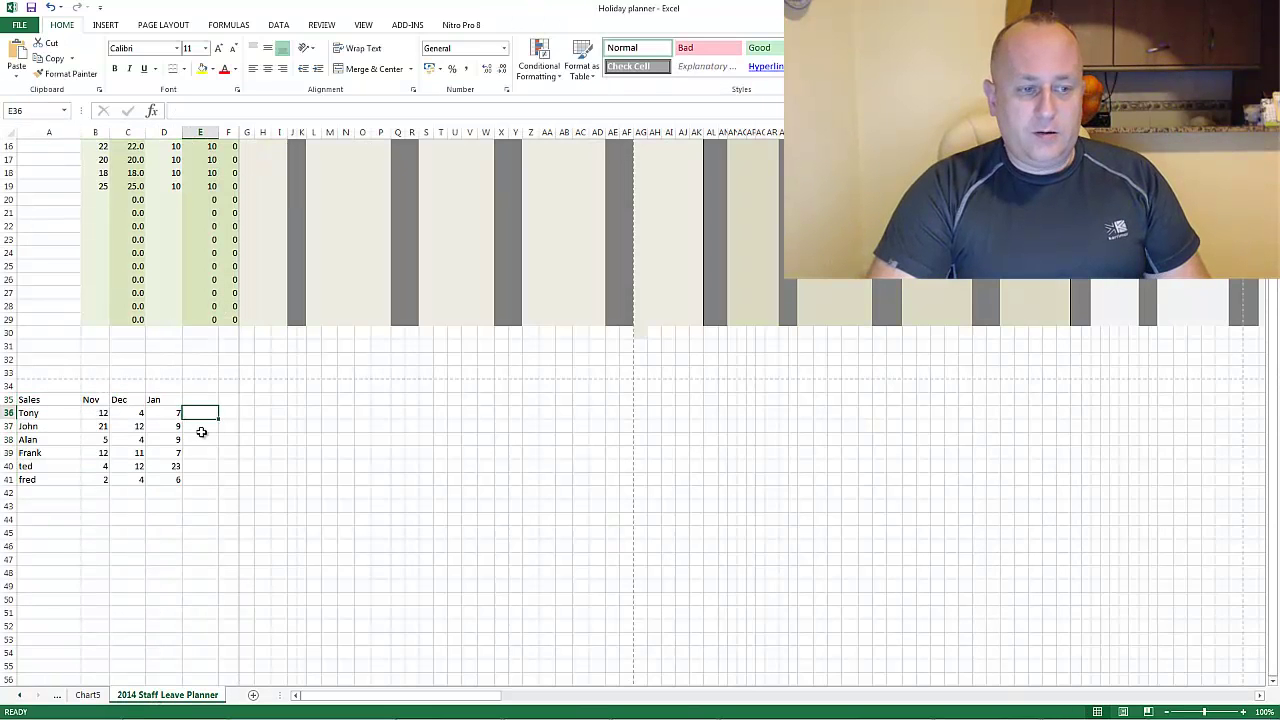
pyautogui.click(53, 399)
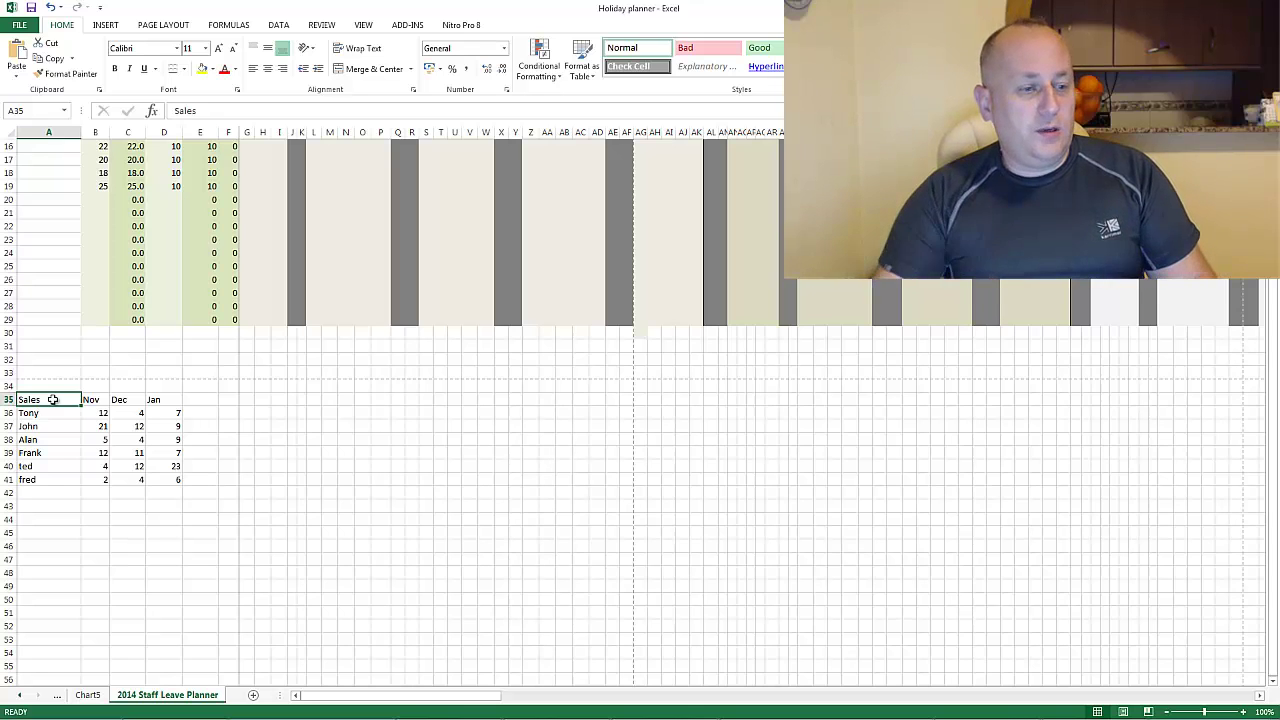
pyautogui.moveTo(74, 413); pyautogui.dragTo(165, 479)
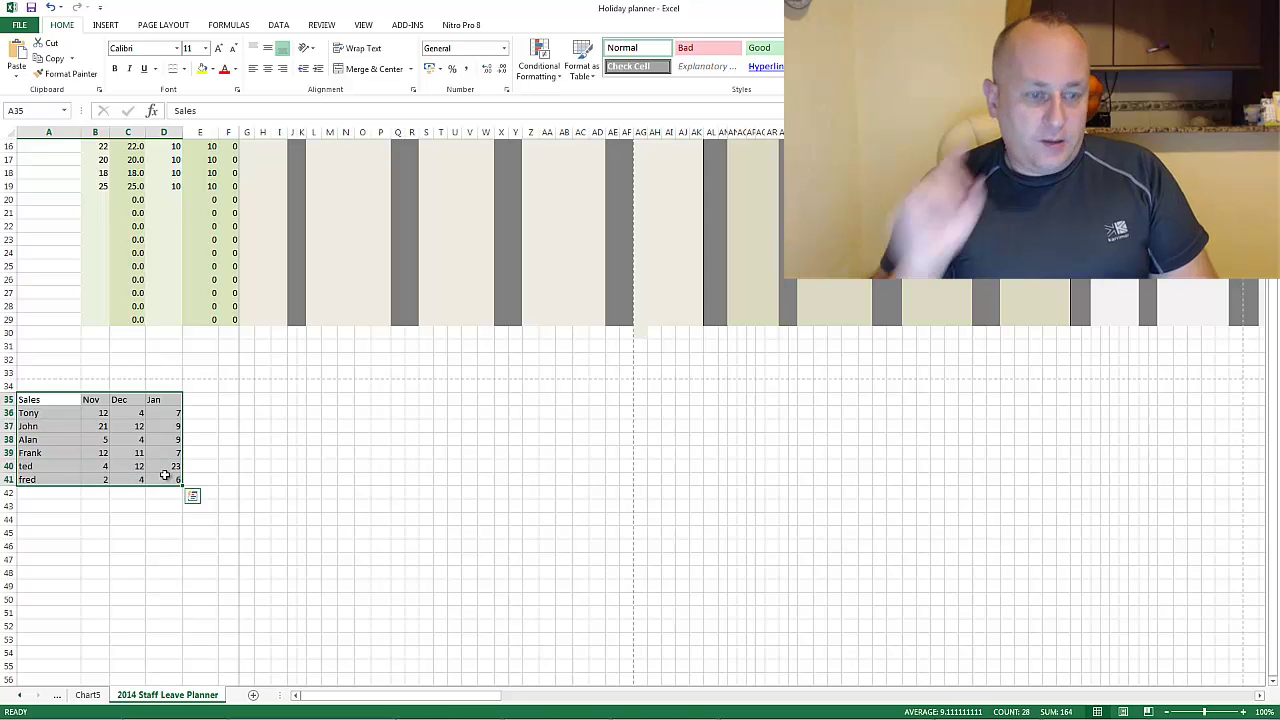
pyautogui.hotkey('alt', 'F1')
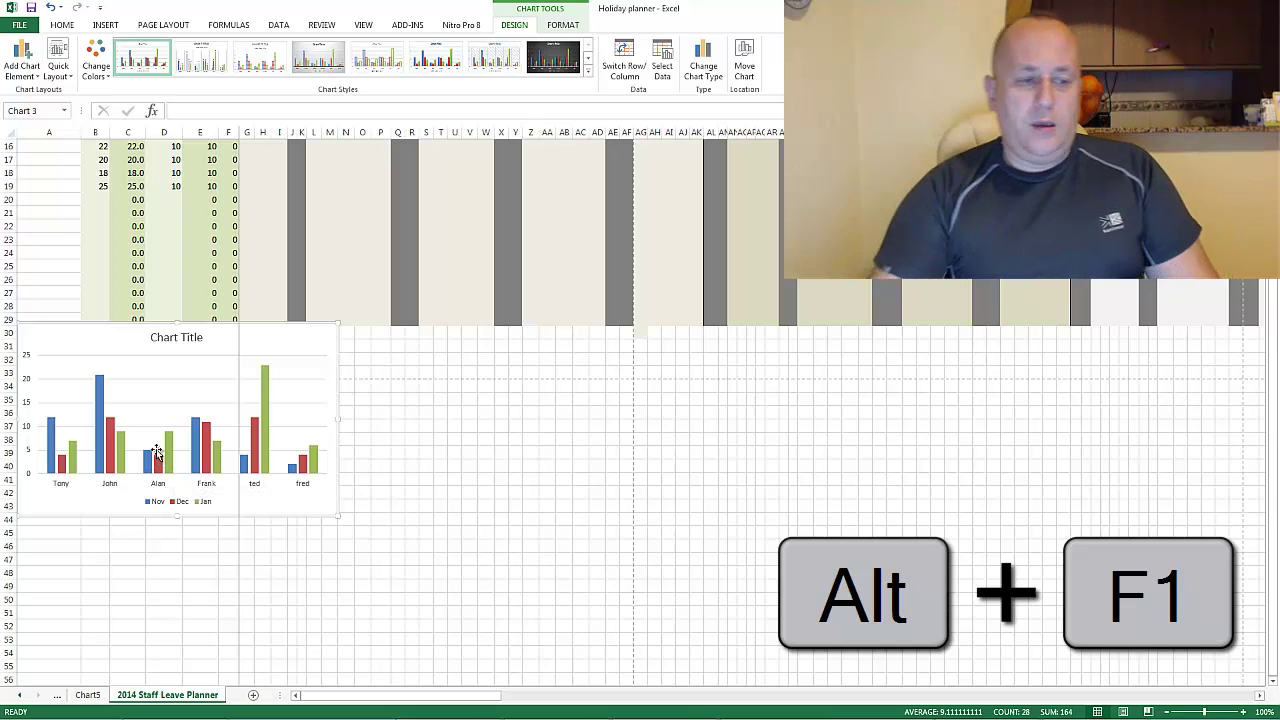
# Move the chart off the Sales table, enlarge it, and select cell D38.
pyautogui.moveTo(205, 349); pyautogui.dragTo(517, 362)
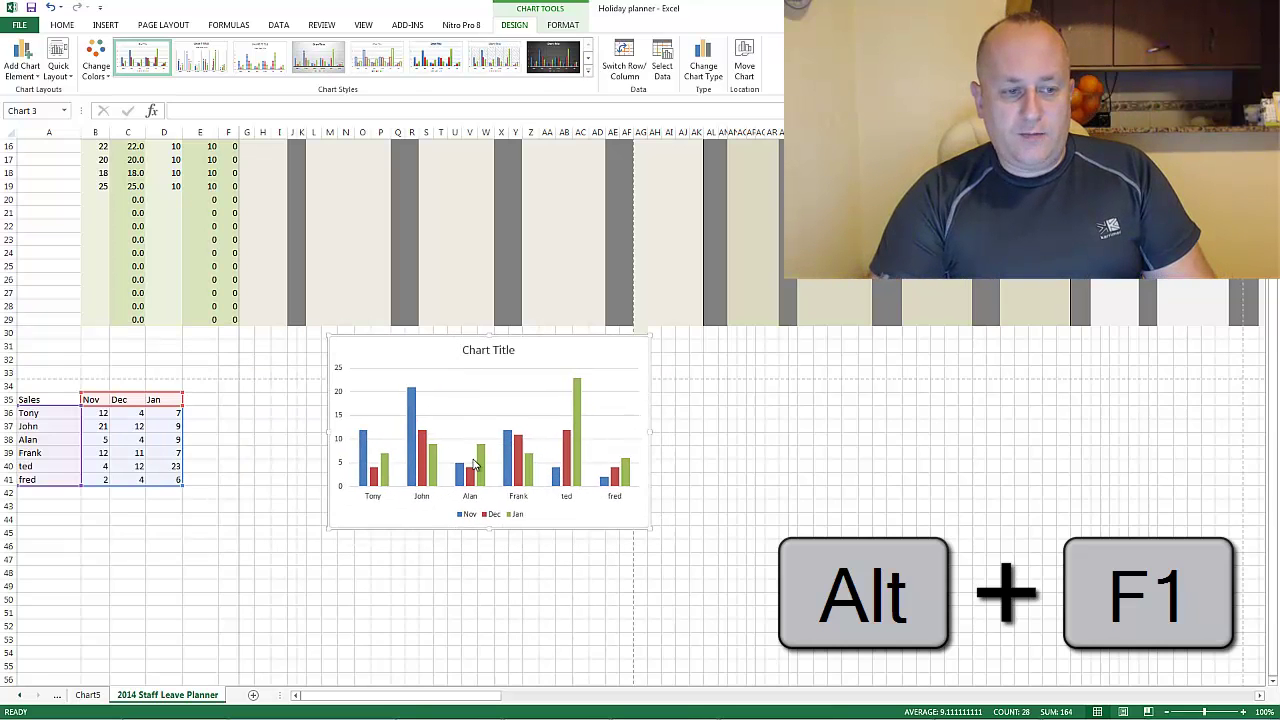
pyautogui.moveTo(650, 527); pyautogui.dragTo(803, 607)
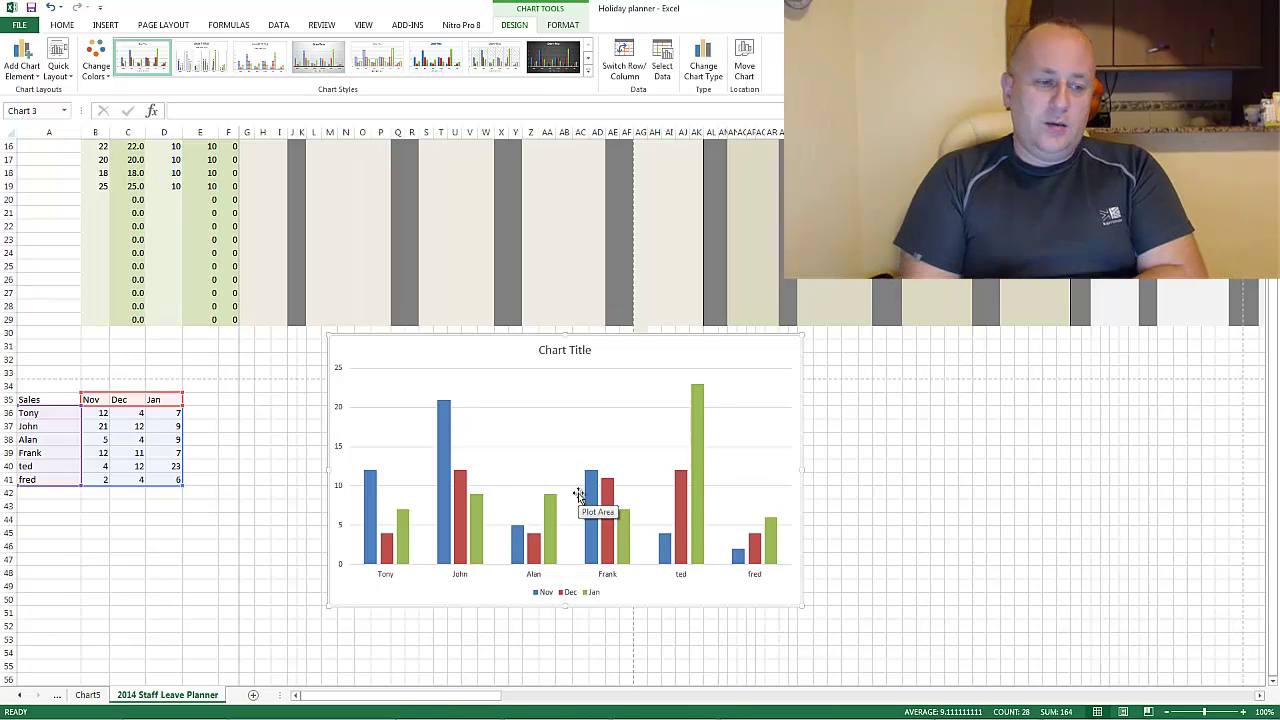
pyautogui.click(200, 479)
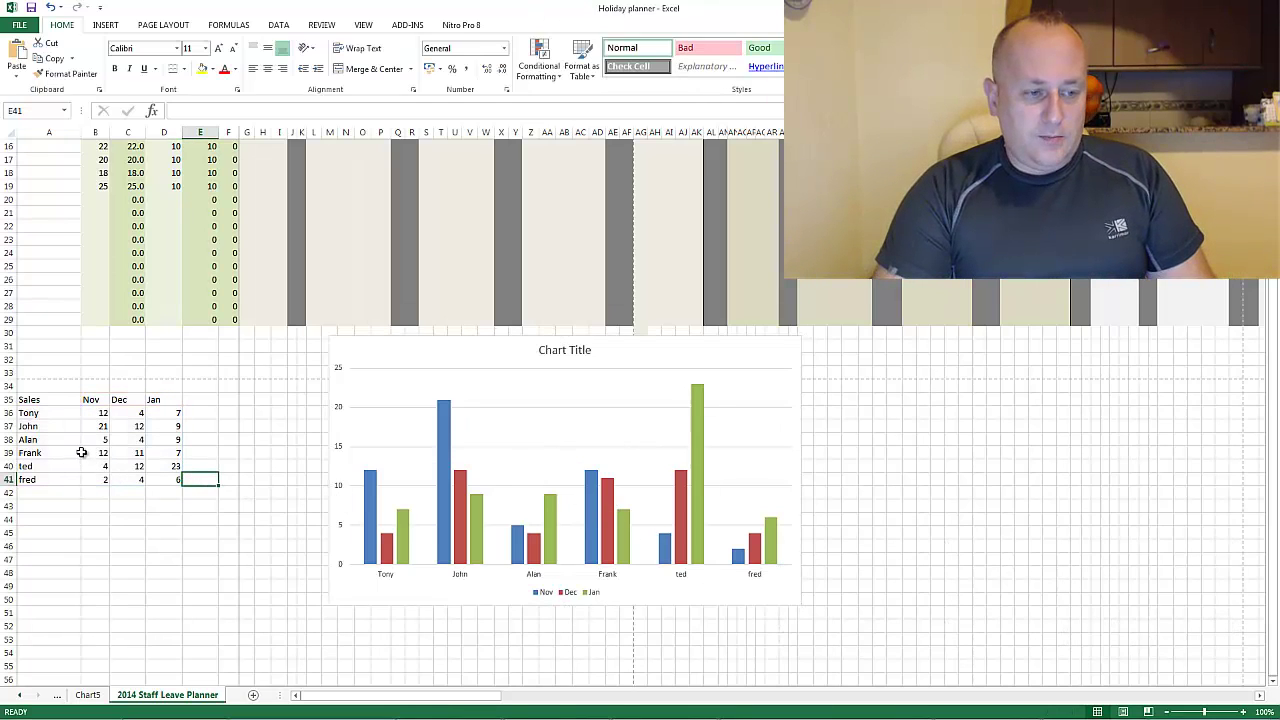
pyautogui.click(72, 435)
pyautogui.click(177, 440)
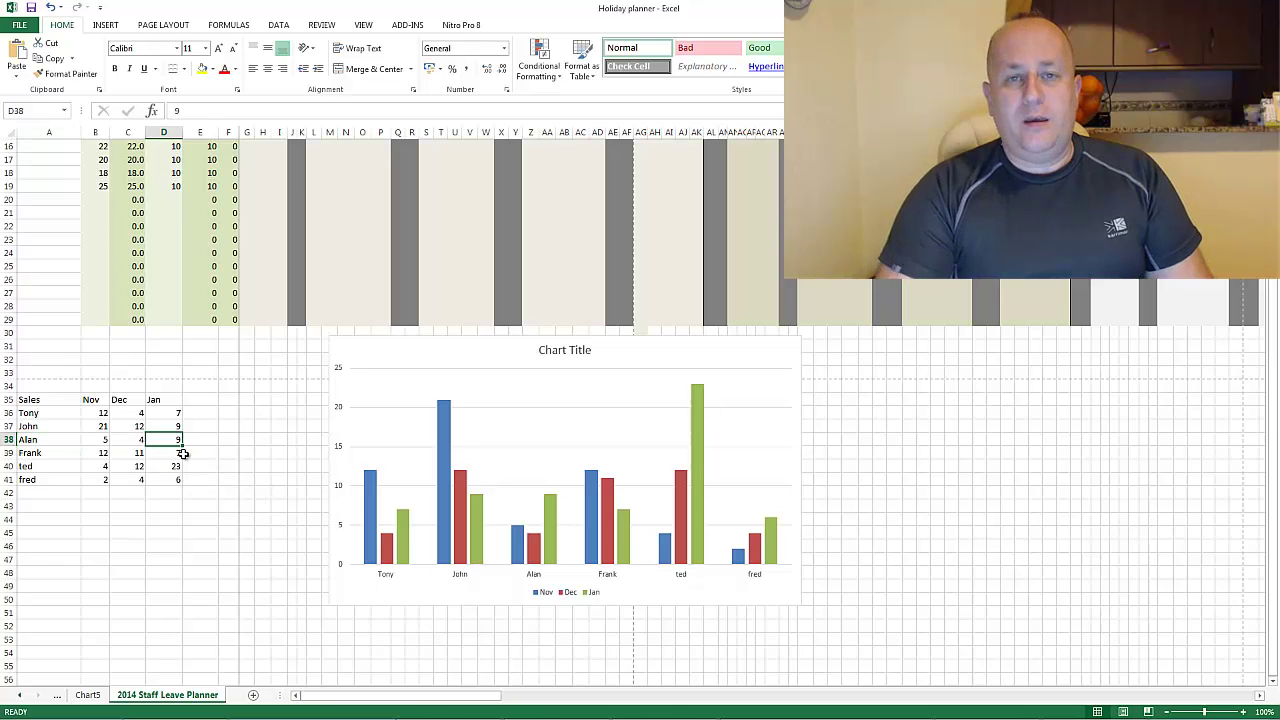
# Enter 15 as Alan's Jan sales figure in cell D38.
pyautogui.write('15')
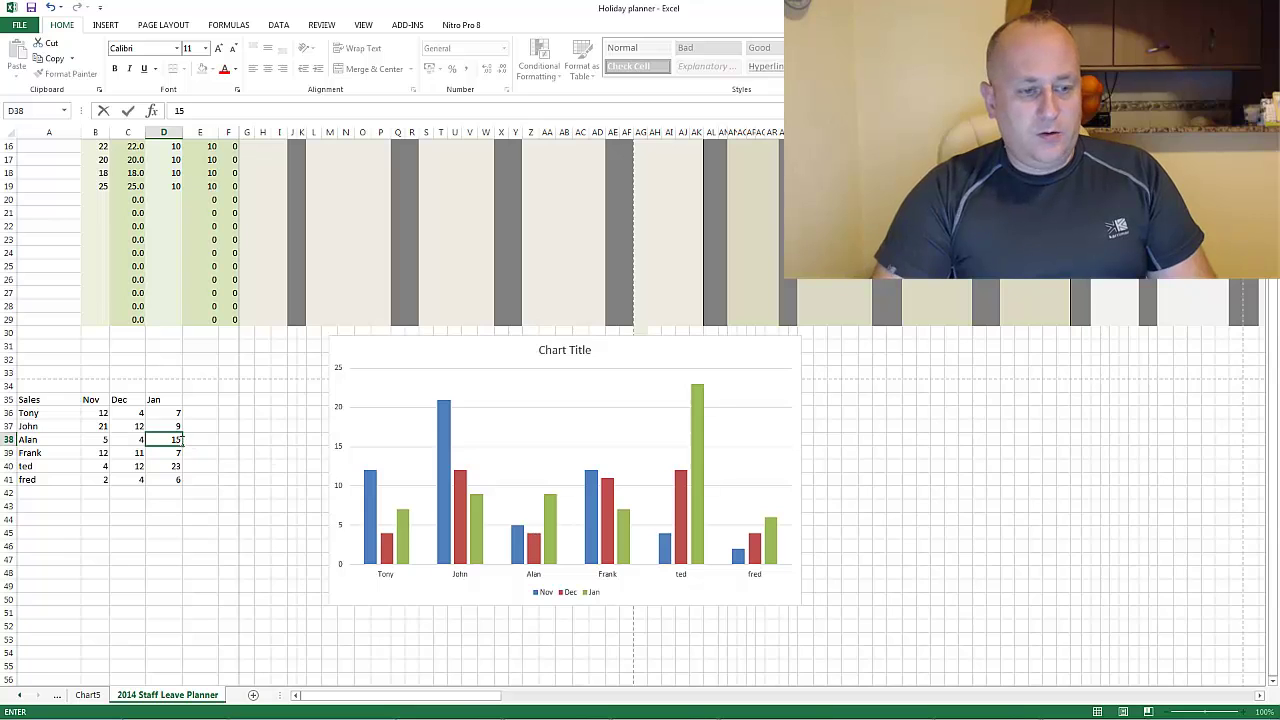
pyautogui.press('Return')
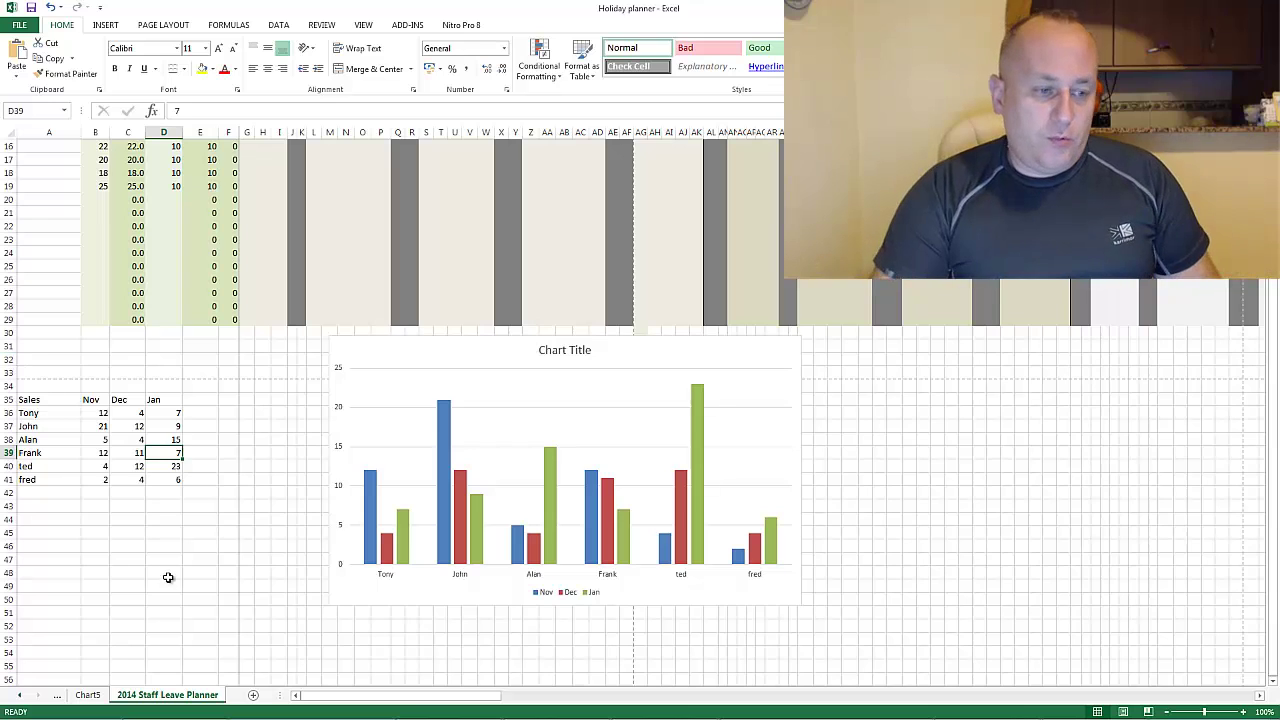
pyautogui.moveTo(140, 455); pyautogui.dragTo(100, 438)
pyautogui.click(97, 438)
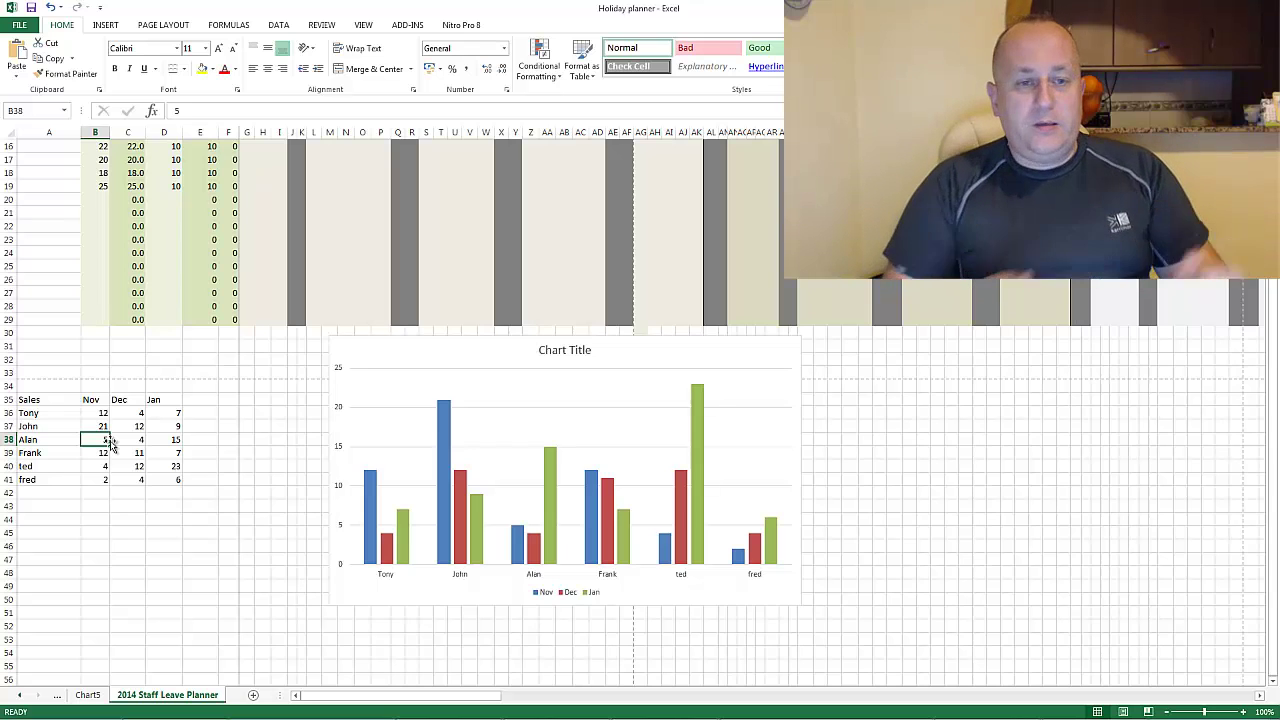
pyautogui.click(437, 478)
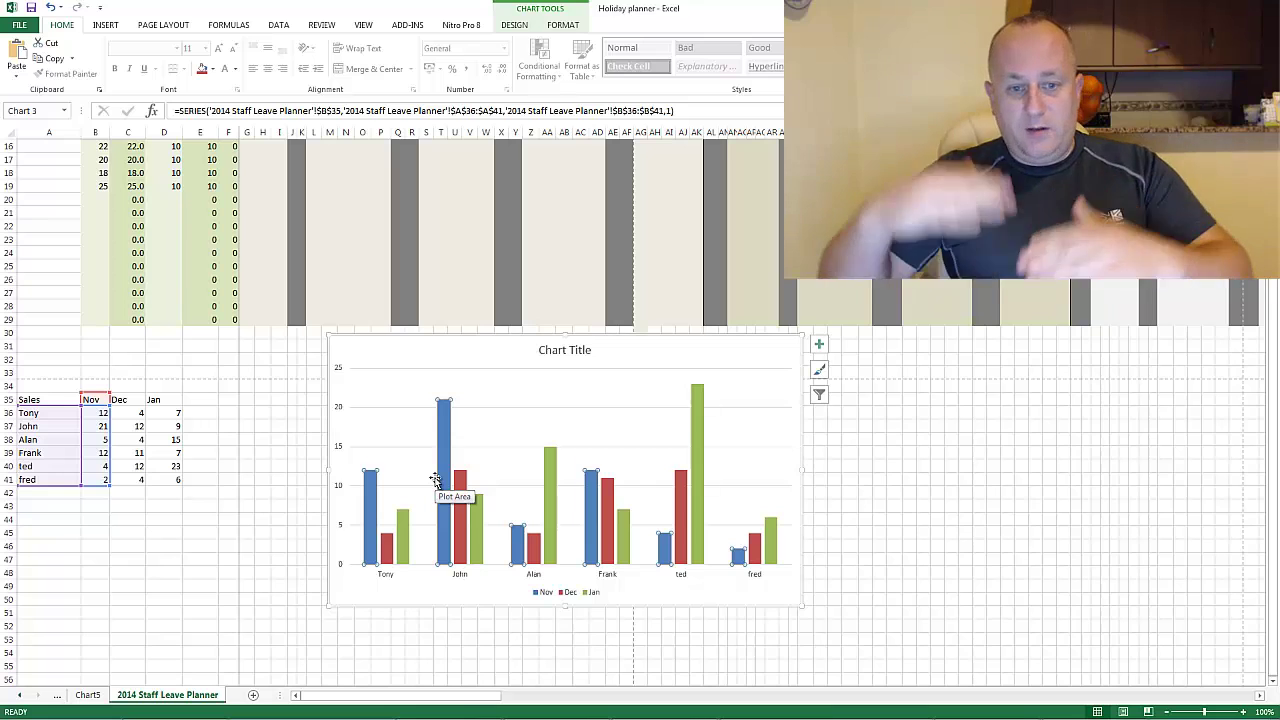
pyautogui.click(289, 423)
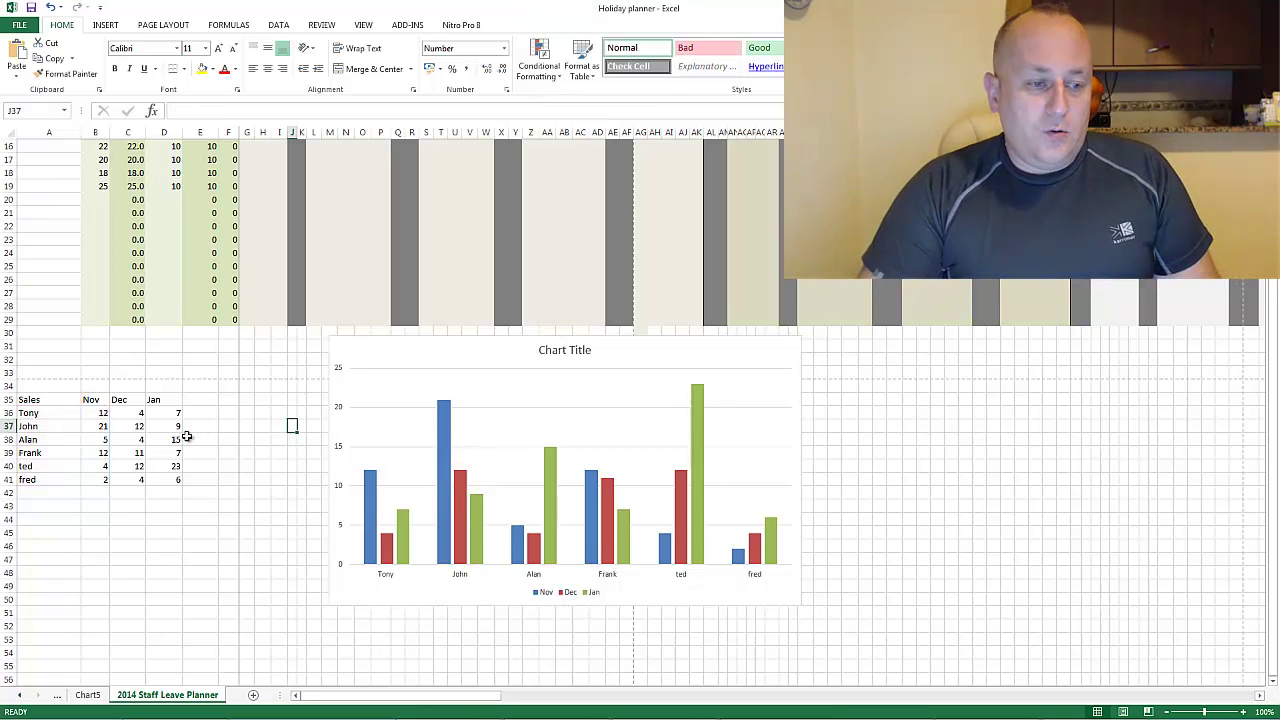
pyautogui.click(151, 440)
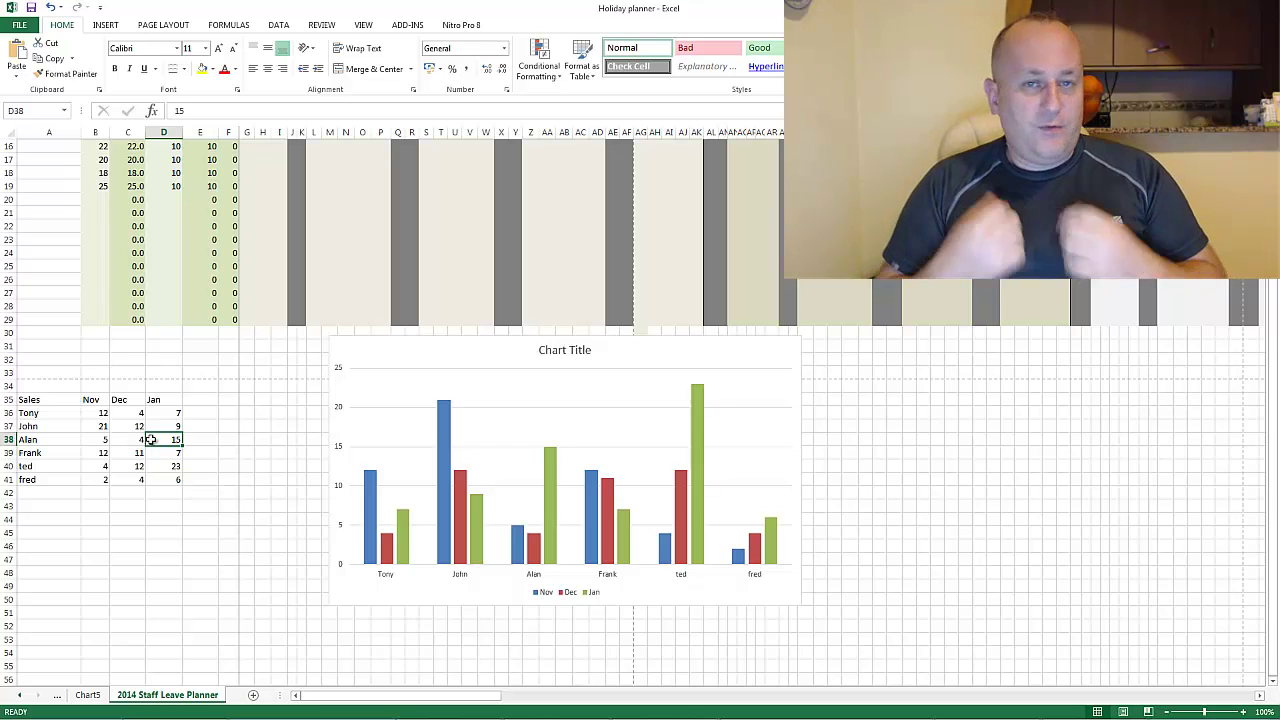
pyautogui.click(526, 443)
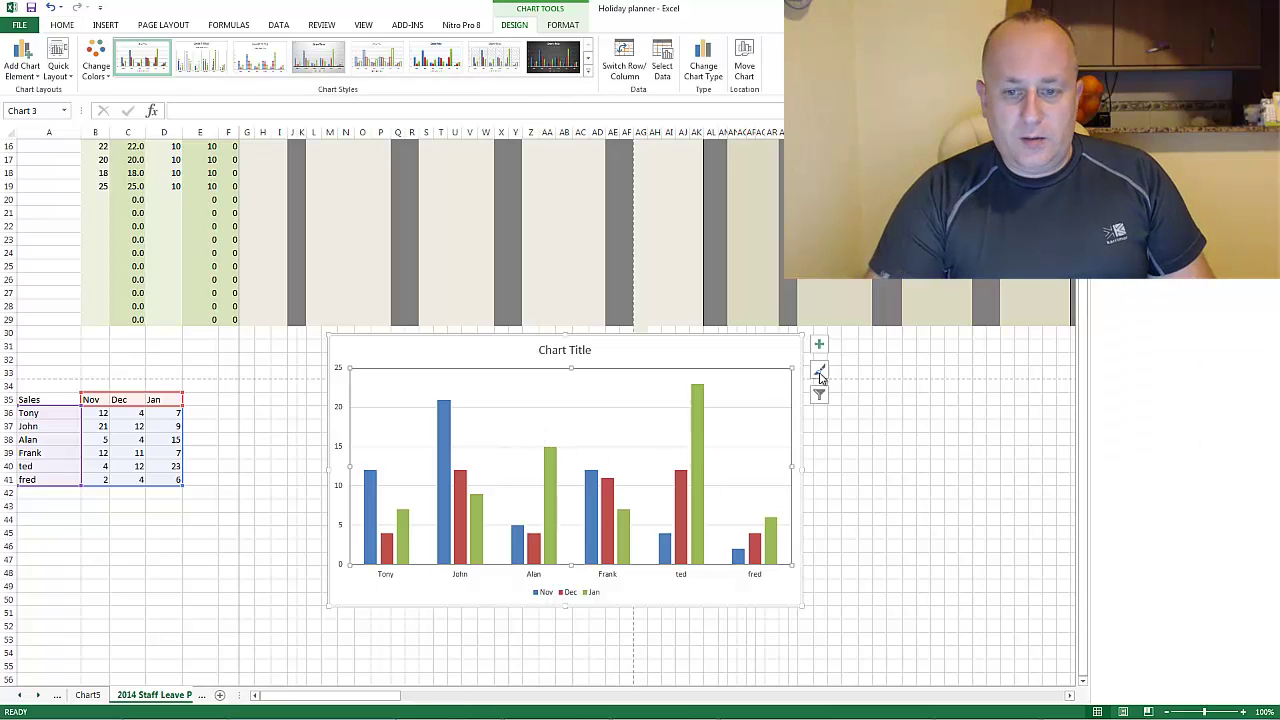
# From the chart's style brush list, apply the dark style with outlined bars and legend under the title.
pyautogui.click(820, 374)
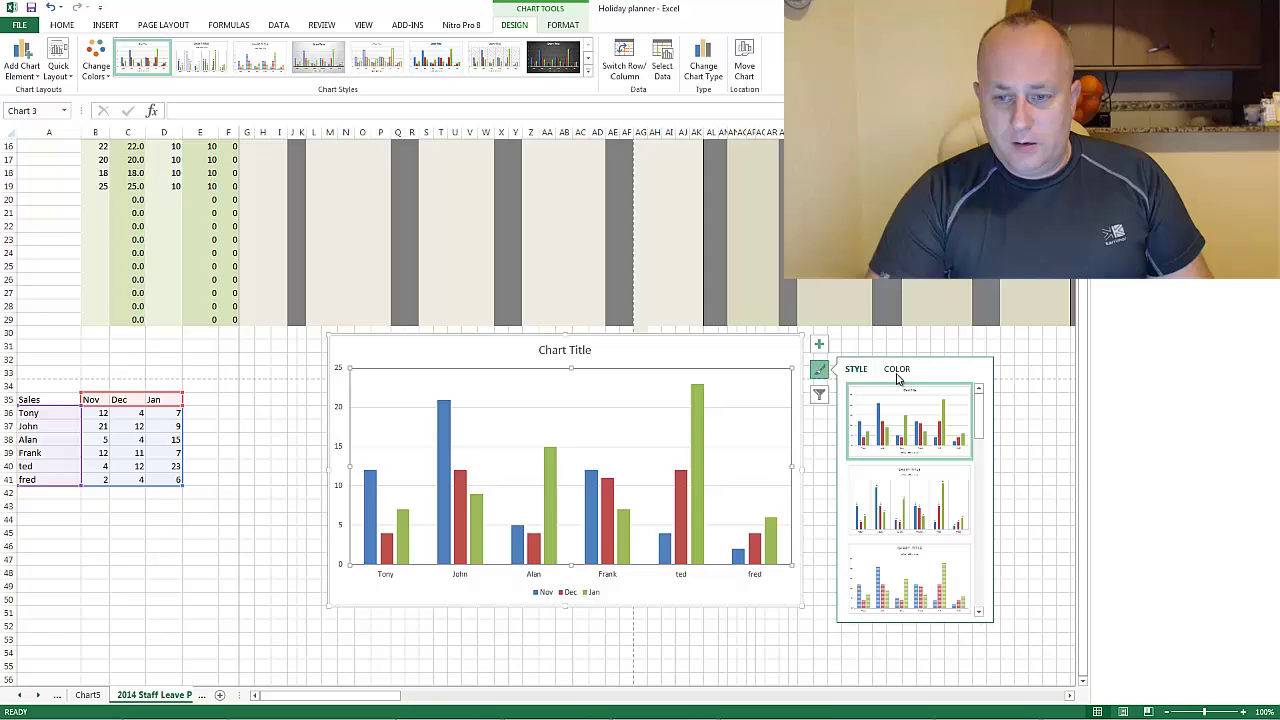
pyautogui.click(818, 371)
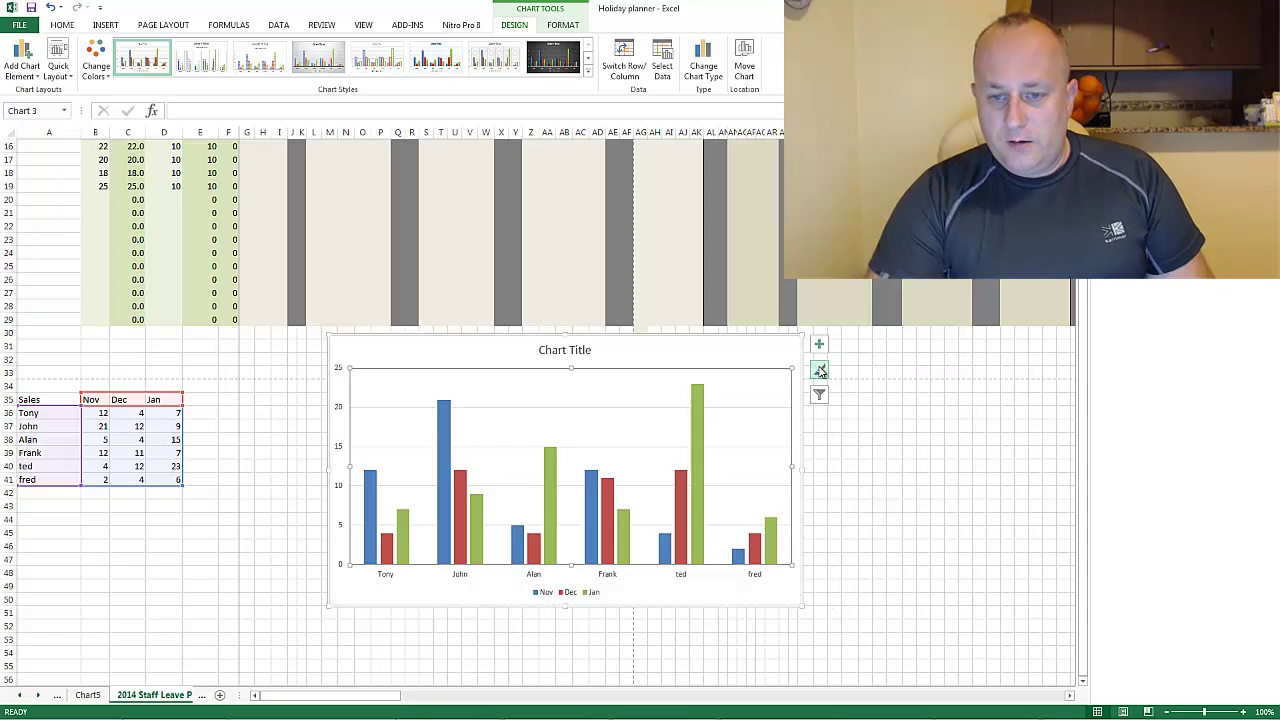
pyautogui.click(820, 371)
pyautogui.moveTo(983, 423); pyautogui.dragTo(968, 560)
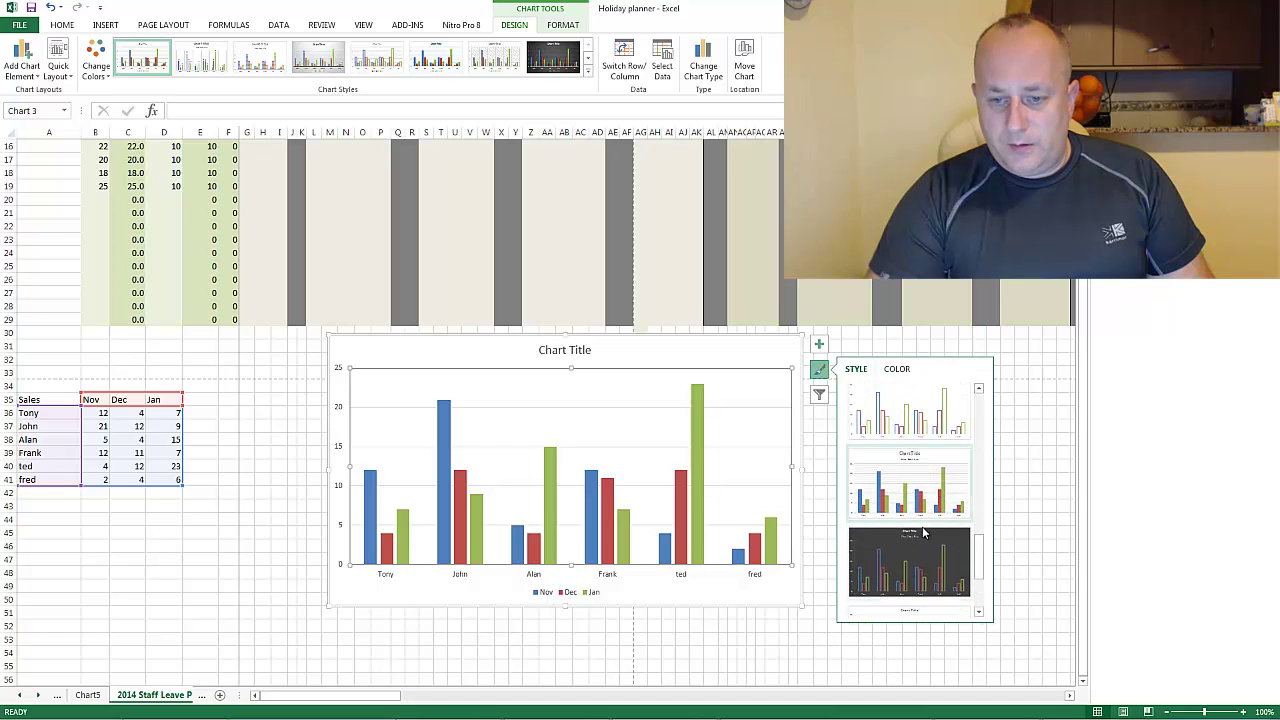
pyautogui.click(923, 535)
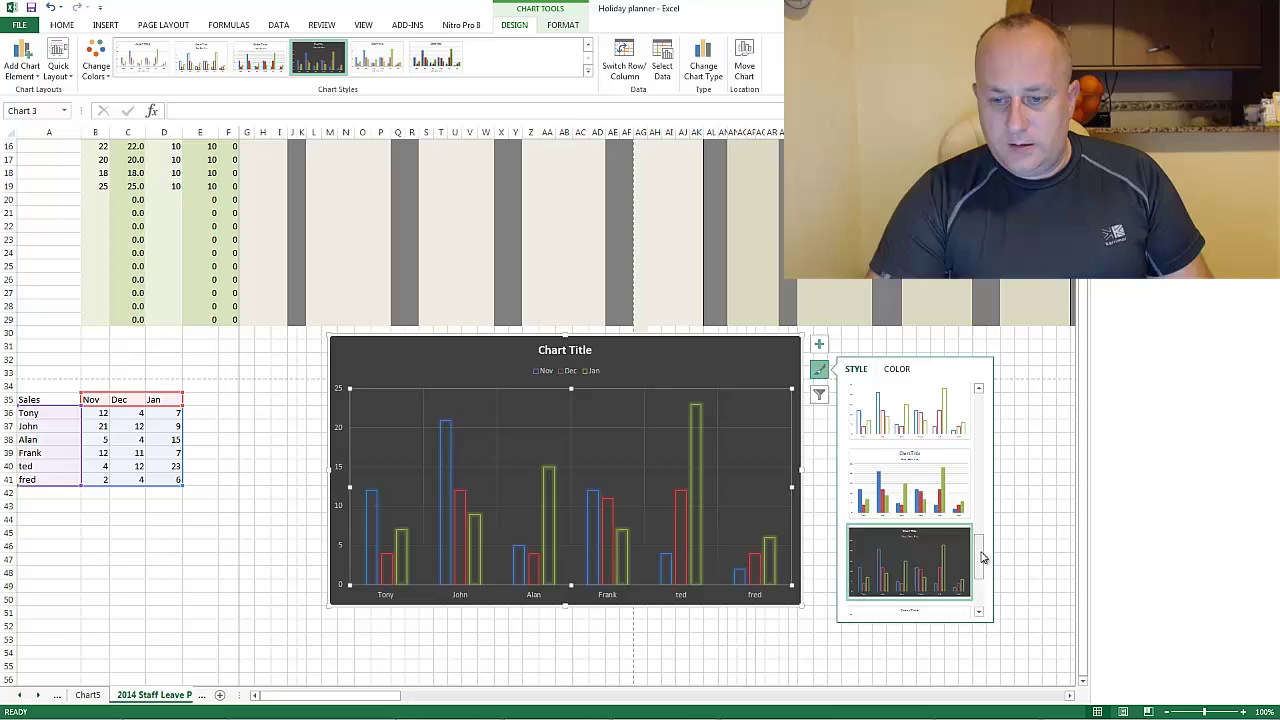
pyautogui.moveTo(983, 558); pyautogui.dragTo(978, 400)
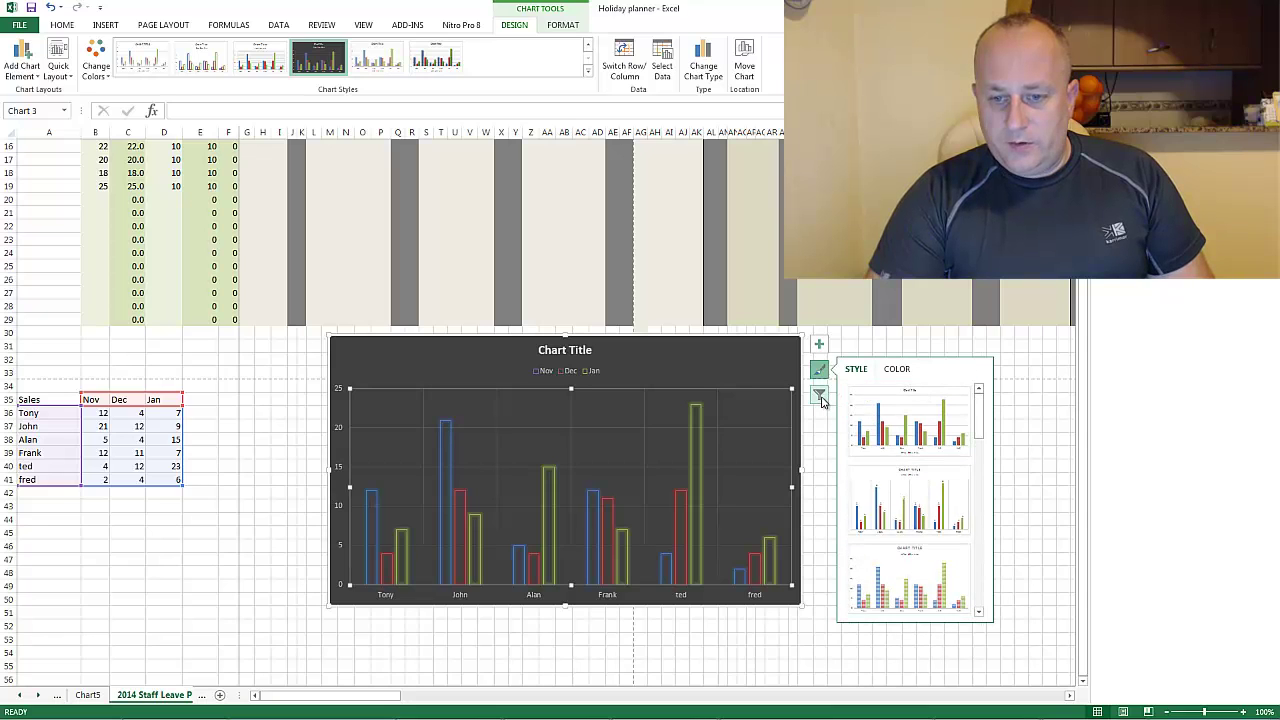